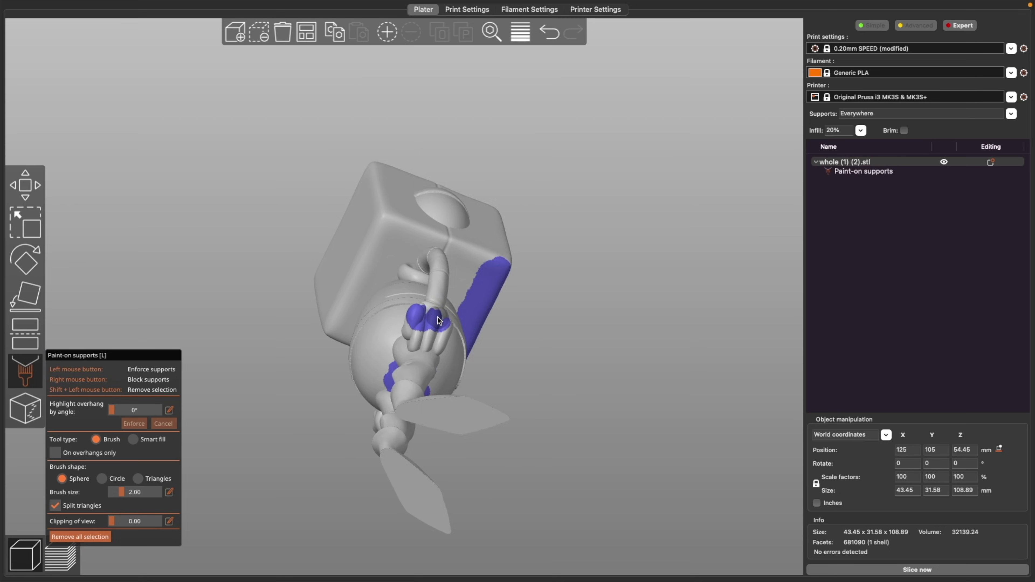
# Orbit the sliced part to view its mouse-ear brim pads from the front.
pyautogui.moveTo(547, 219); pyautogui.dragTo(538, 443)
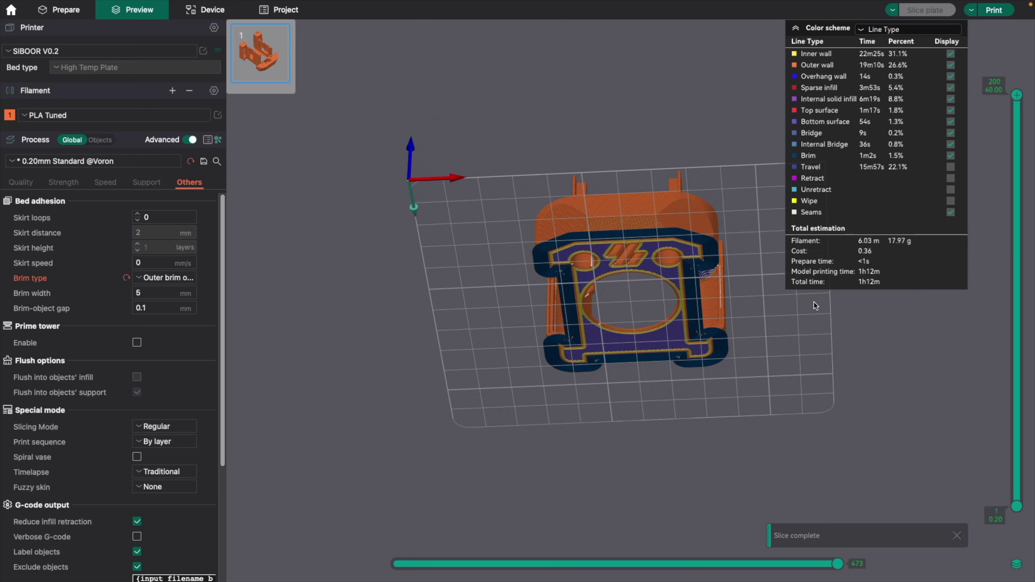
# Switch the preview to top view, then scroll the v2.2.0-beta2 notes to the textured cool plate entry.
pyautogui.press('1')
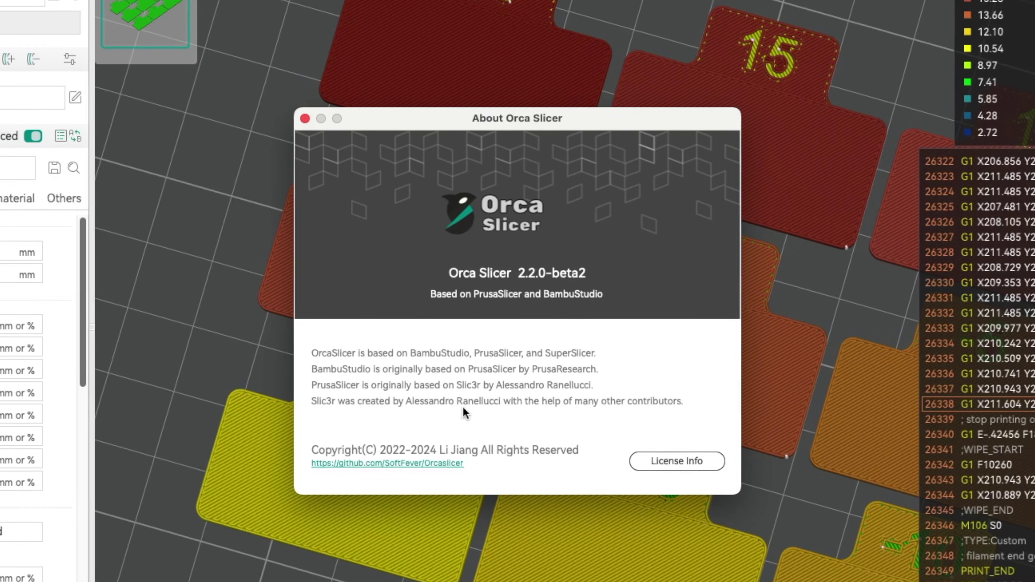
pyautogui.scroll(-3, 1019, 358)
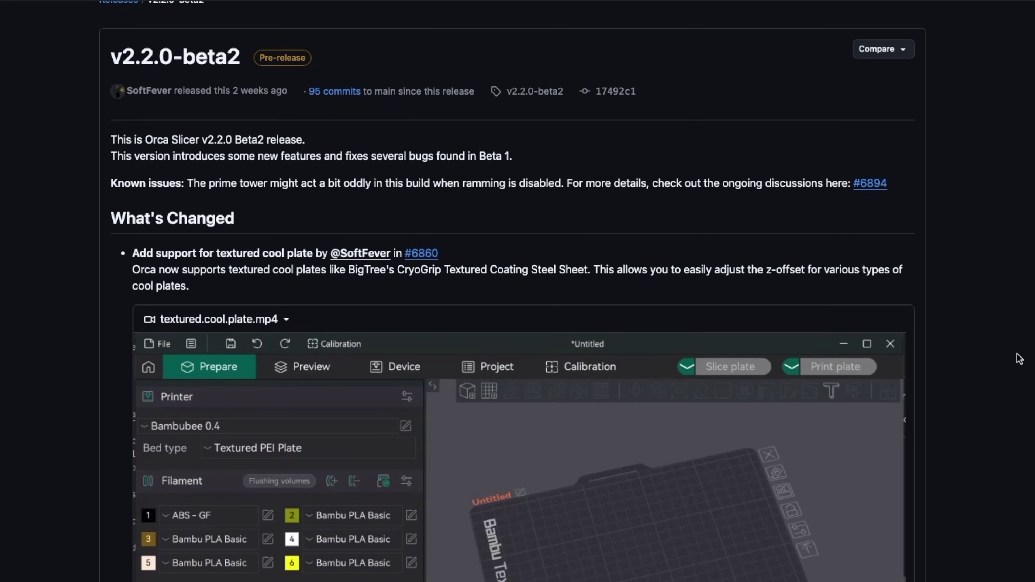
pyautogui.scroll(-5, 1019, 358)
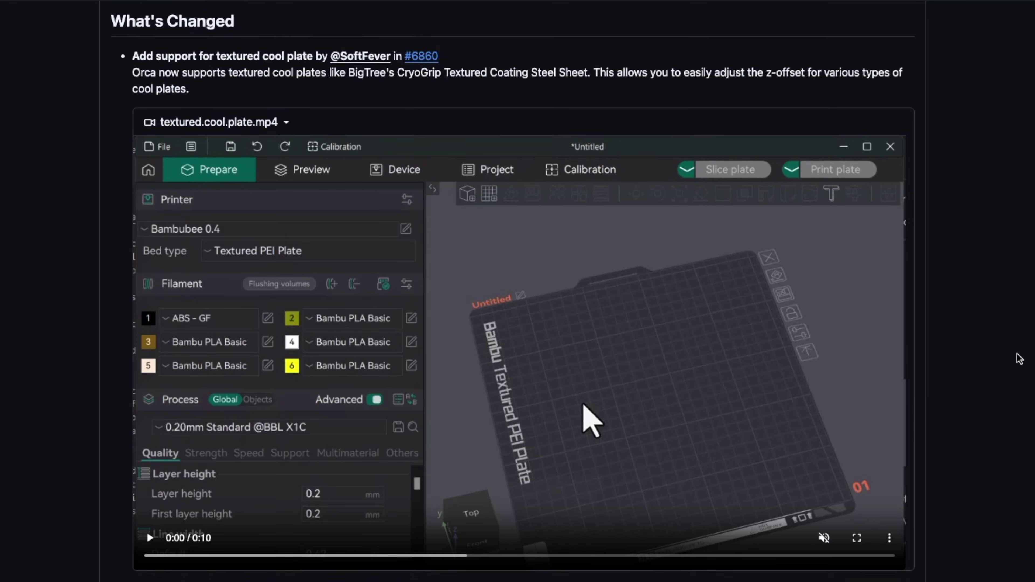
pyautogui.scroll(-5, 1019, 359)
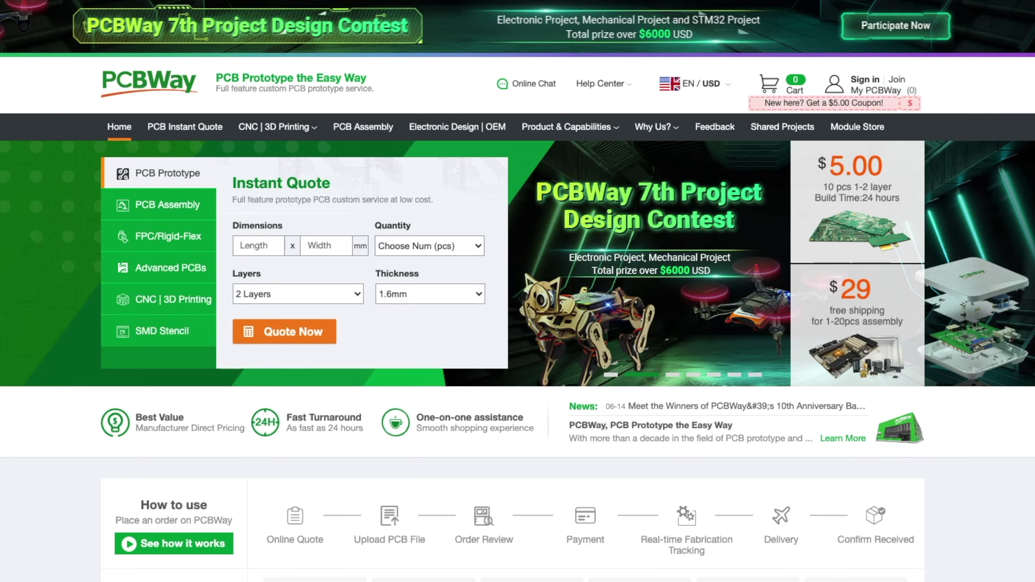
# Scroll the PCBWay homepage past the Instant Quote panel to the services and starting prices.
pyautogui.scroll(-5, 517, 291)
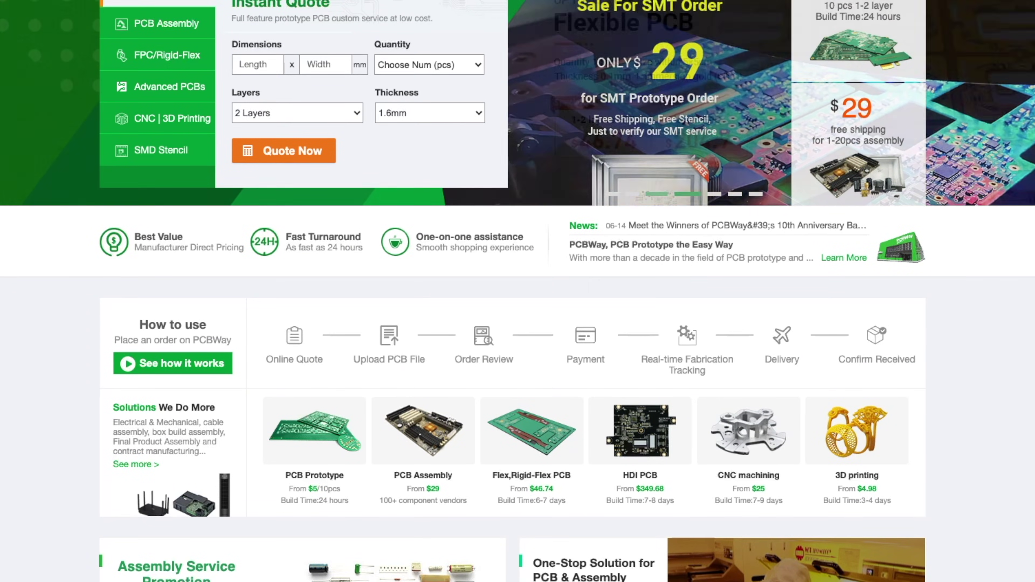
pyautogui.scroll(-4, 518, 291)
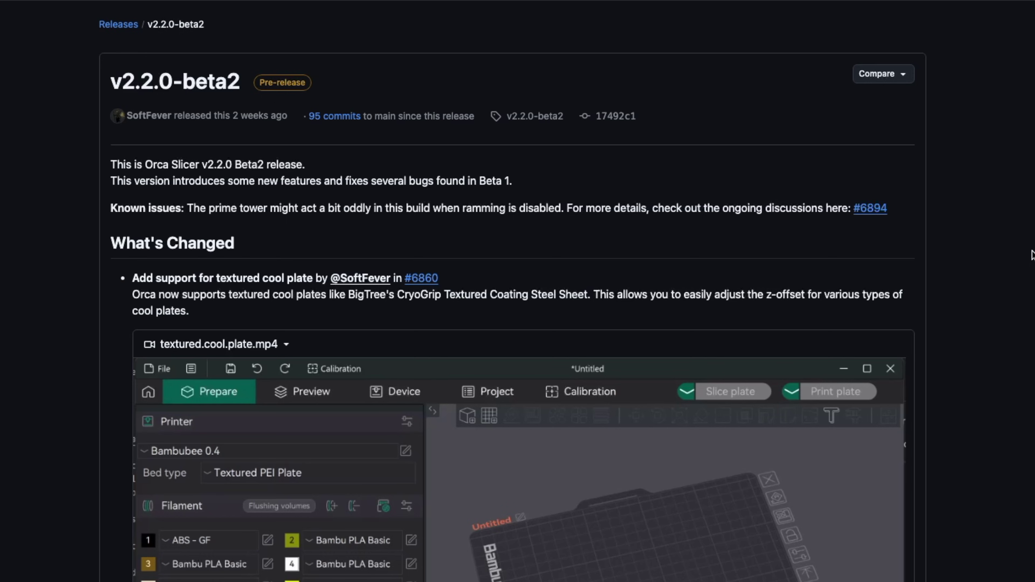
# Scroll the V2.2.0 RC notes and expand Assets to show the nine download files.
pyautogui.scroll(-3, 1033, 254)
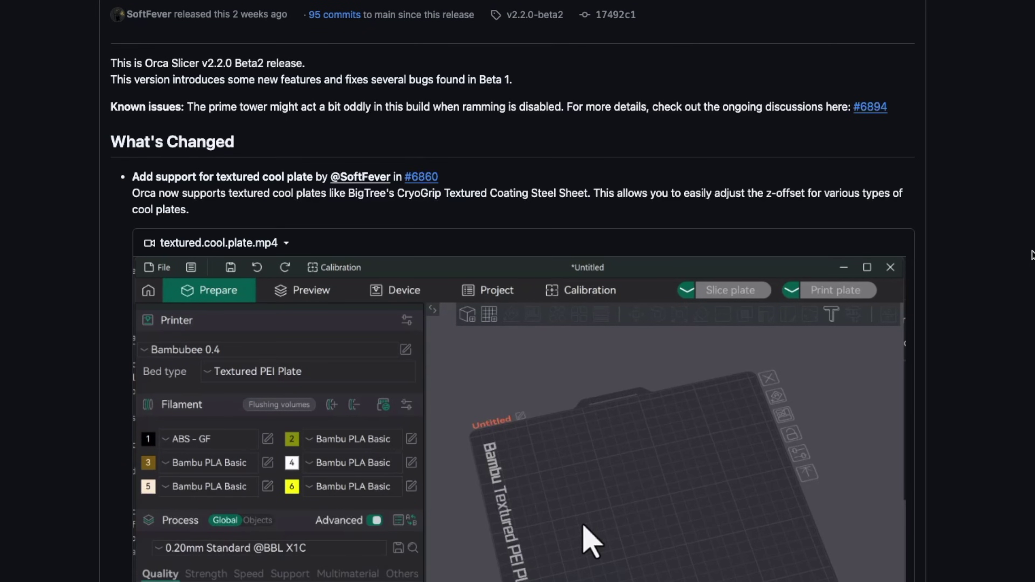
pyautogui.scroll(-8, 1033, 254)
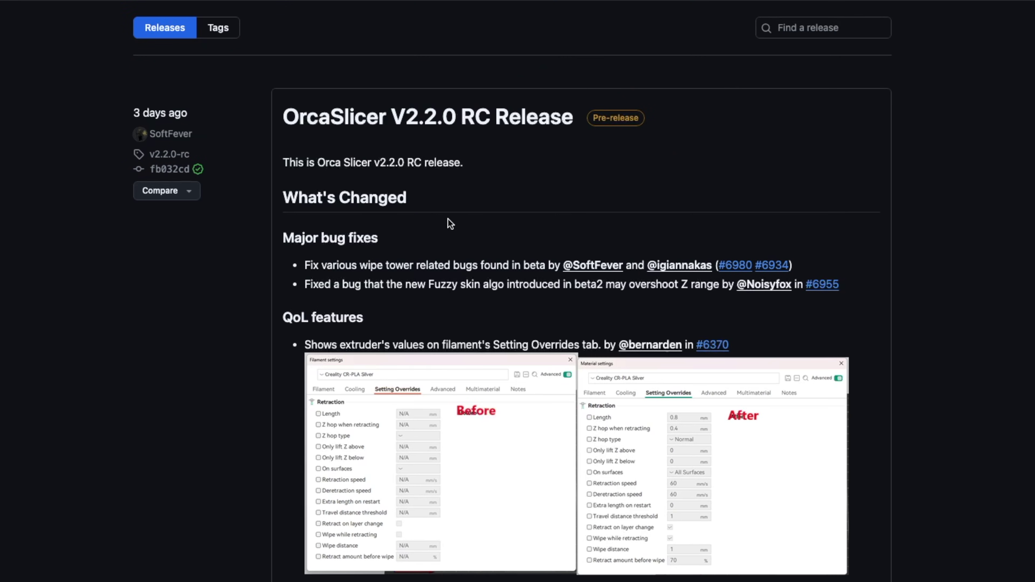
pyautogui.scroll(-9, 1000, 163)
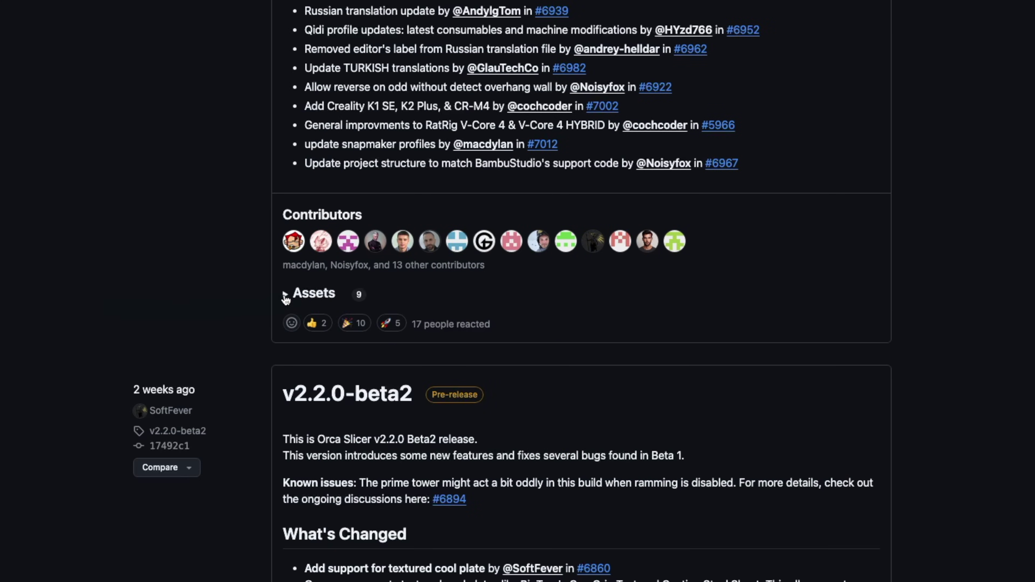
pyautogui.click(285, 295)
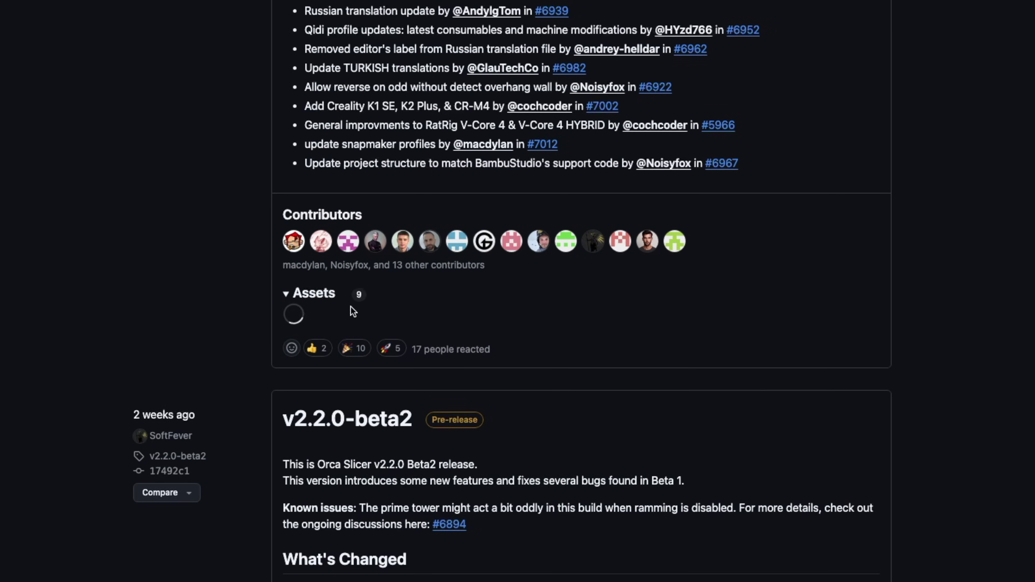
pyautogui.scroll(-1, 628, 346)
pyautogui.scroll(-1, 631, 353)
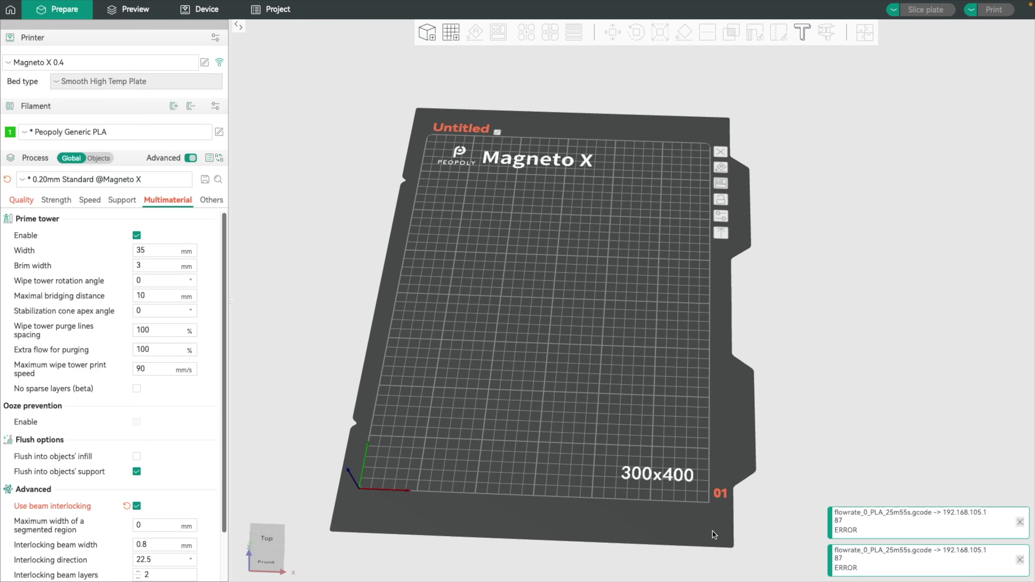
# Pan, enlarge and tilt the view to inspect the YOLO flow-rate tiles from .035 to -.04.
pyautogui.hotkey('ctrl', '3')
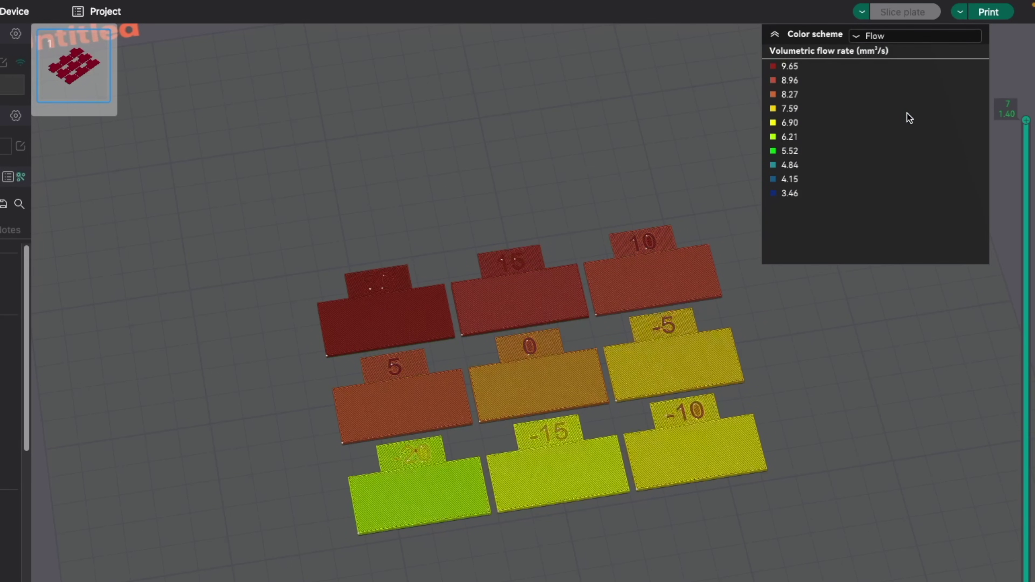
pyautogui.moveTo(866, 273); pyautogui.dragTo(783, 257, button='right')
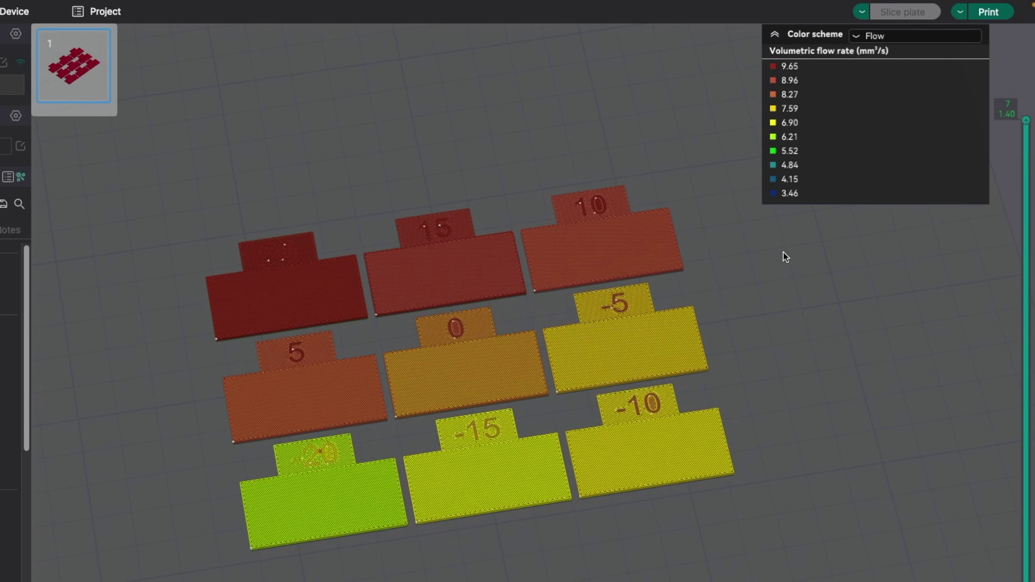
pyautogui.moveTo(798, 256); pyautogui.dragTo(799, 246)
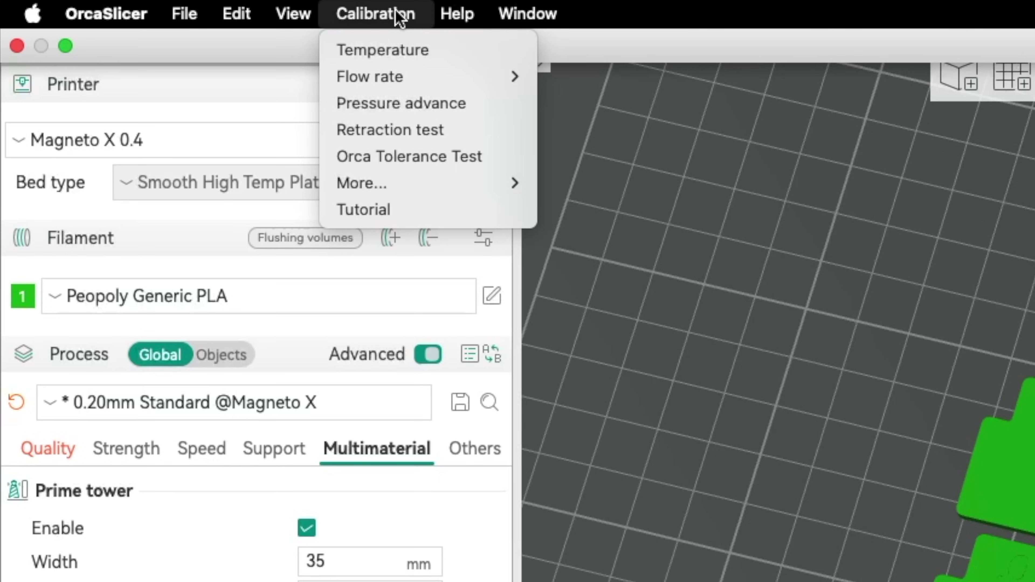
pyautogui.moveTo(401, 75)
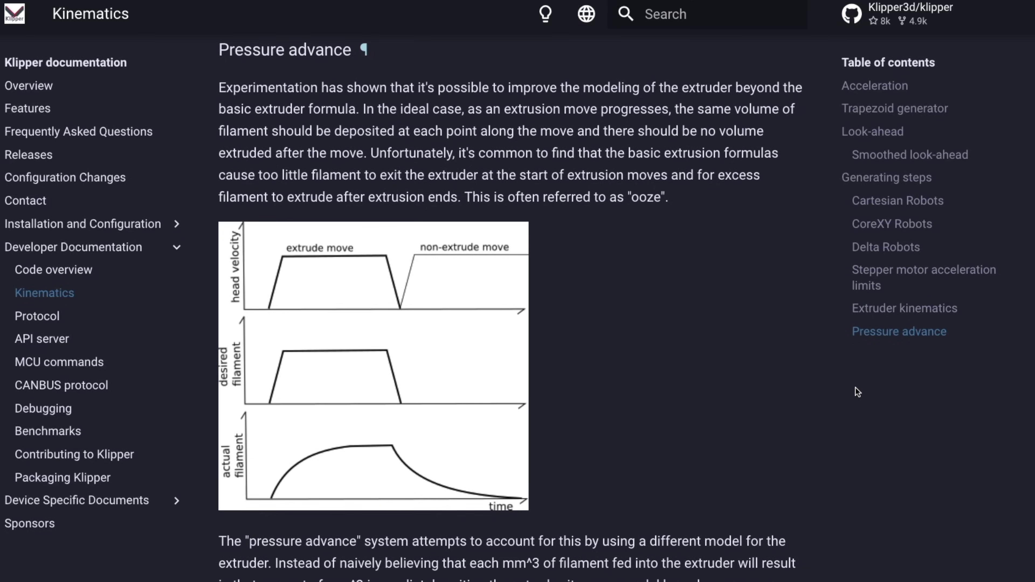
# Scroll the Kinematics page down to the Pressure advance section.
pyautogui.scroll(-2, 856, 388)
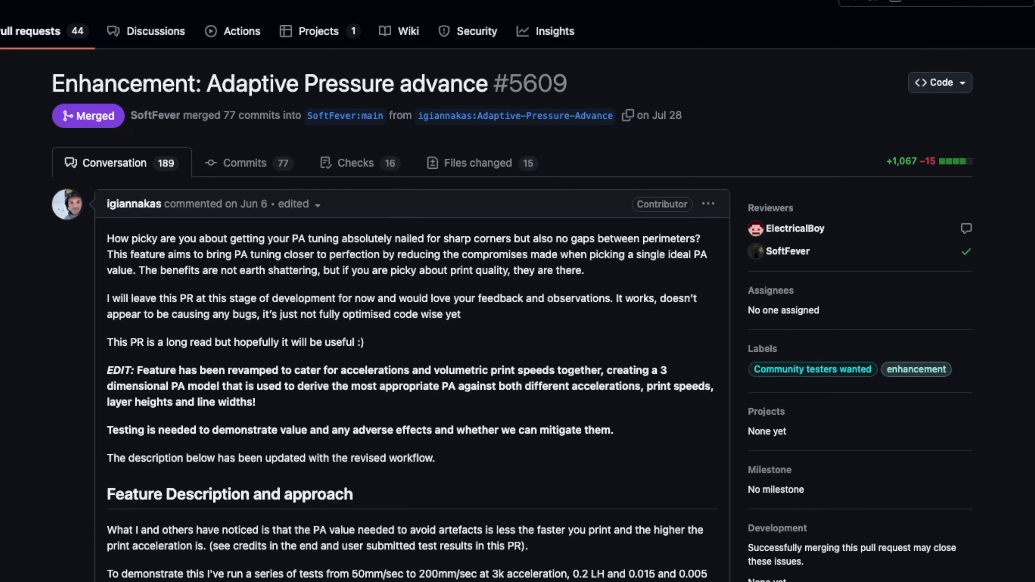
# Scroll pull request #5609 down to its PA testing workflow section.
pyautogui.scroll(-2, 517, 291)
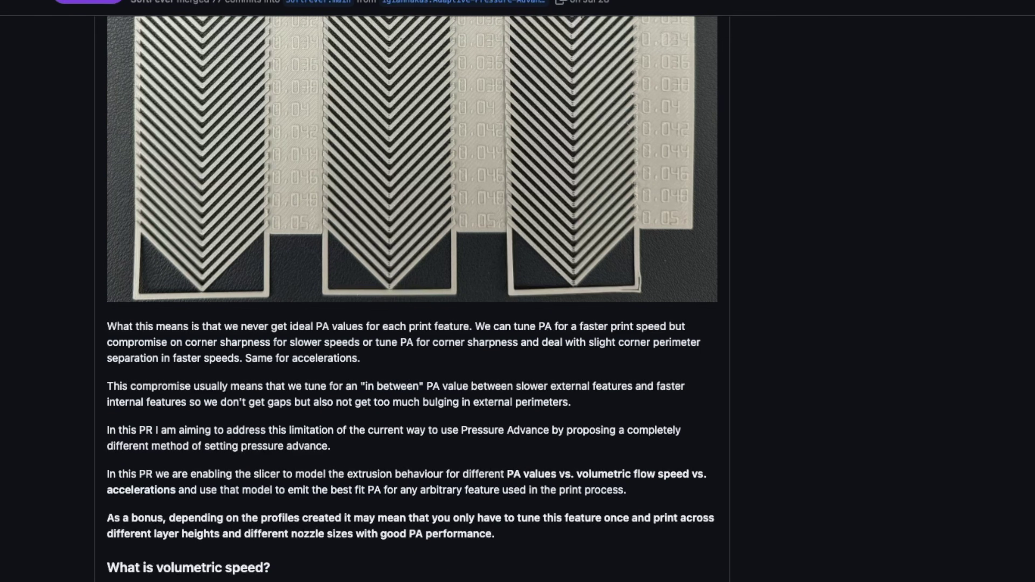
pyautogui.scroll(-5, 412, 285)
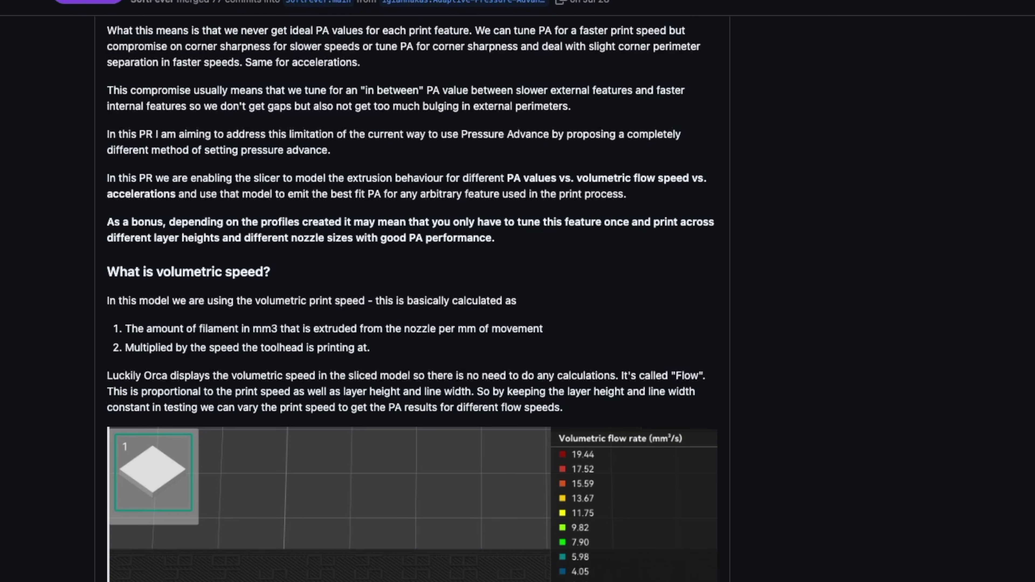
pyautogui.scroll(-13, 412, 286)
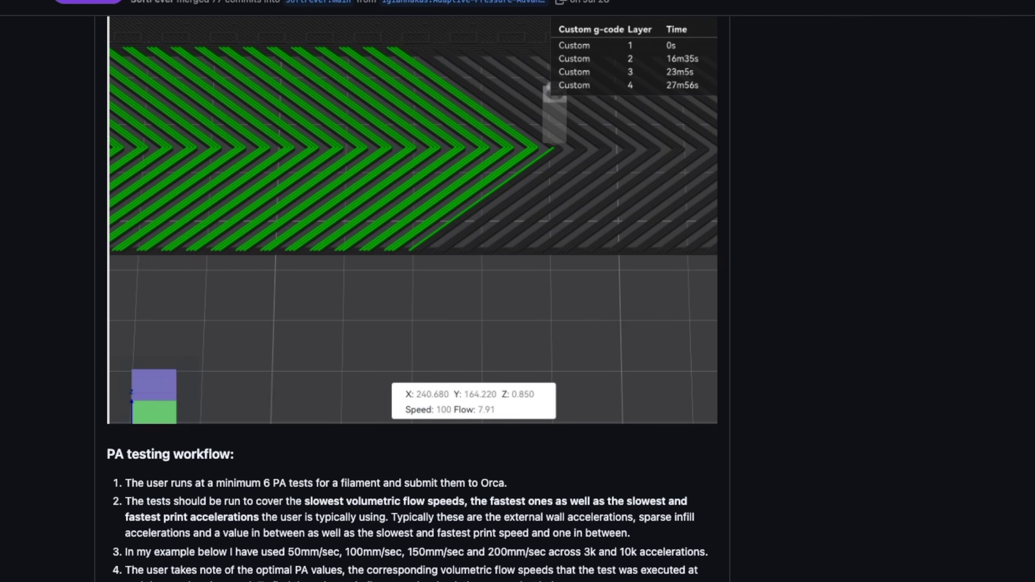
pyautogui.scroll(-10, 412, 285)
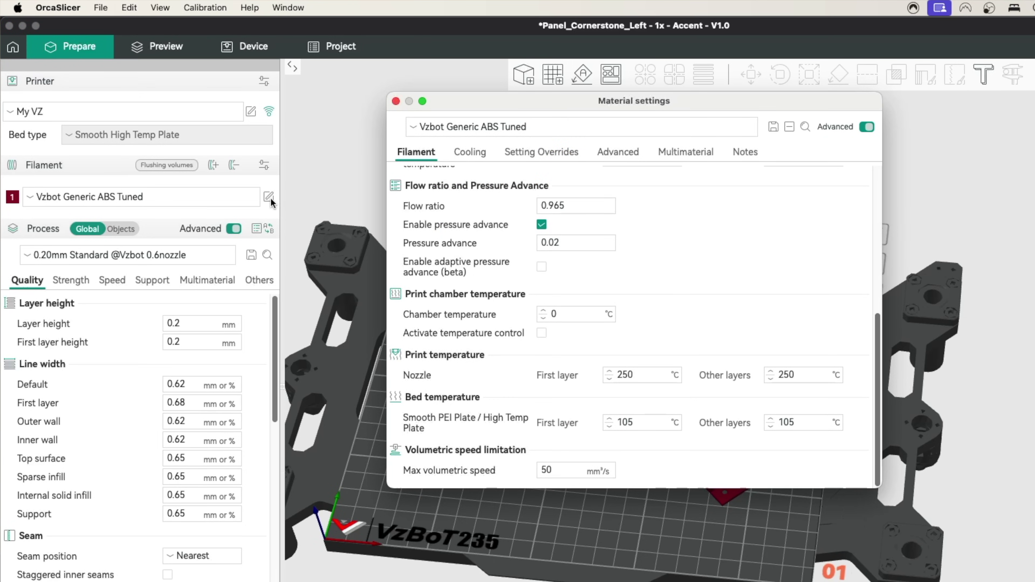
# Enable adaptive pressure advance, paste the measurements, and step through the SET_PRESSURE_ADVANCE G-code.
pyautogui.click(541, 267)
pyautogui.scroll(-1, 707, 304)
pyautogui.click(692, 335)
pyautogui.write('0.05,9,2000 0.042,9,8000 0.037,16,2000 0.32,16,8000 0.29,25,2000 0.22,25,8000')
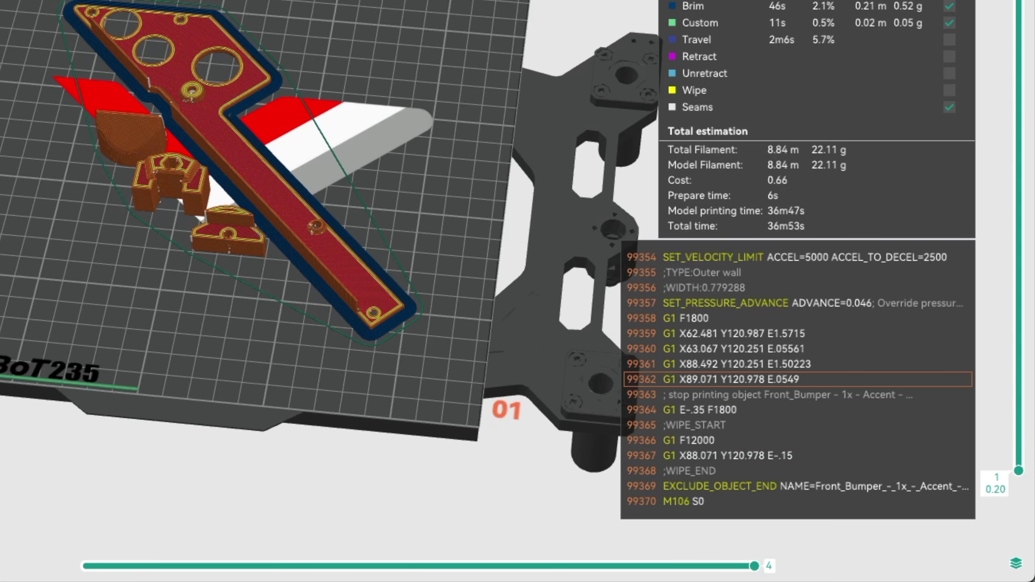
pyautogui.press('Down')
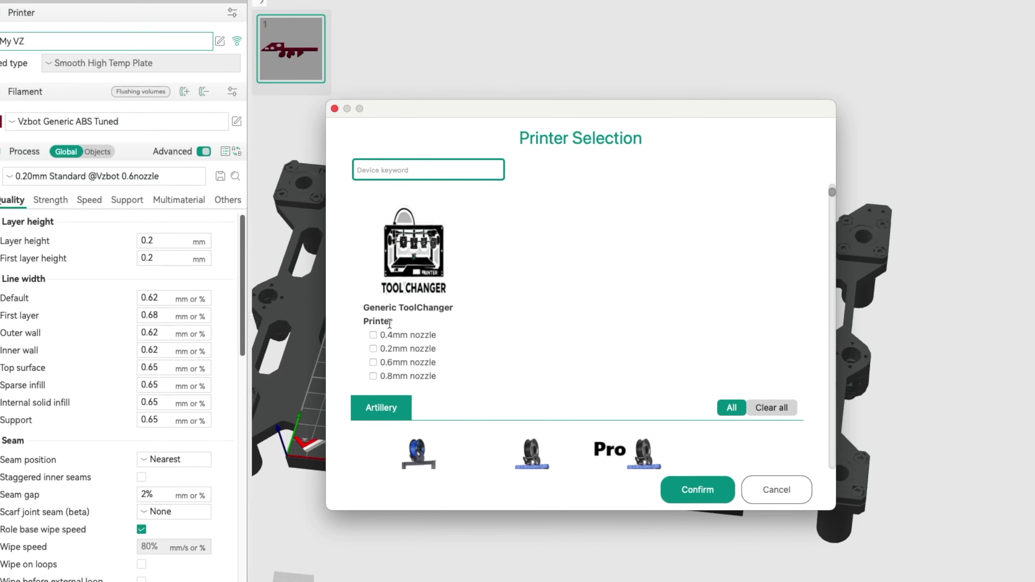
# Pick the Generic ToolChanger 0.4mm nozzle, then choose the infill filament.
pyautogui.click(374, 334)
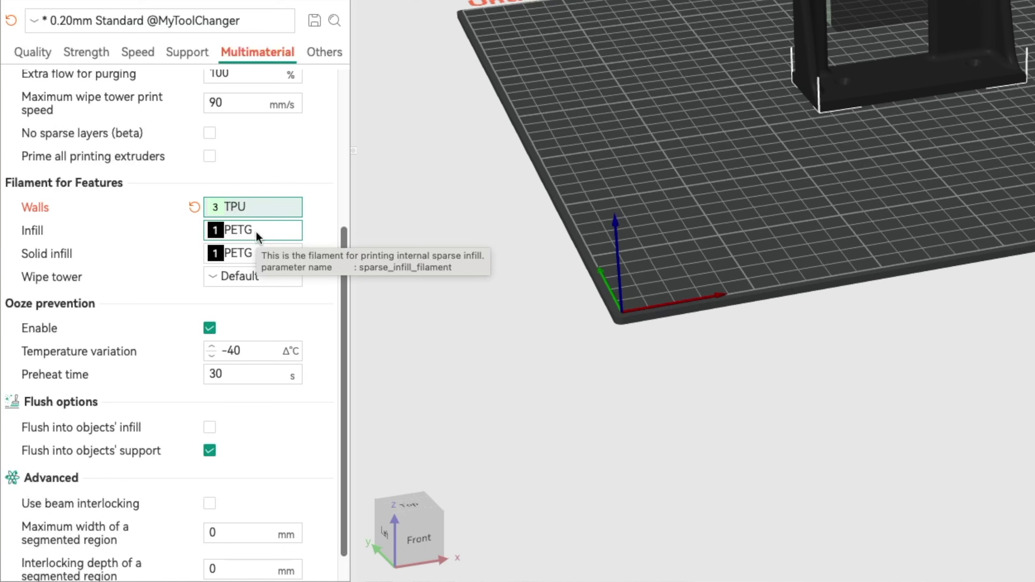
pyautogui.click(256, 232)
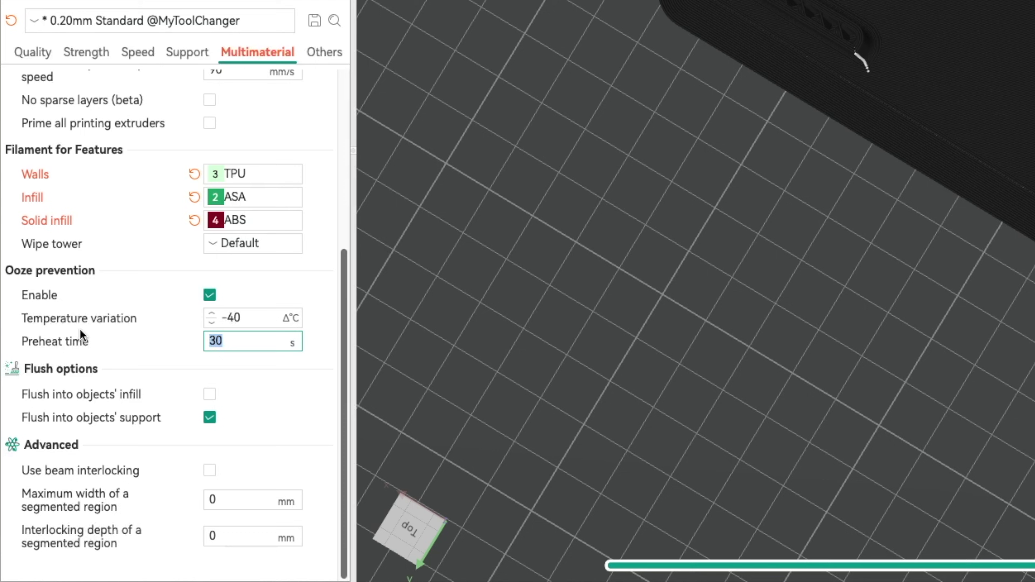
# Enter a 20 s preheat time and close the Printer settings window.
pyautogui.write('20')
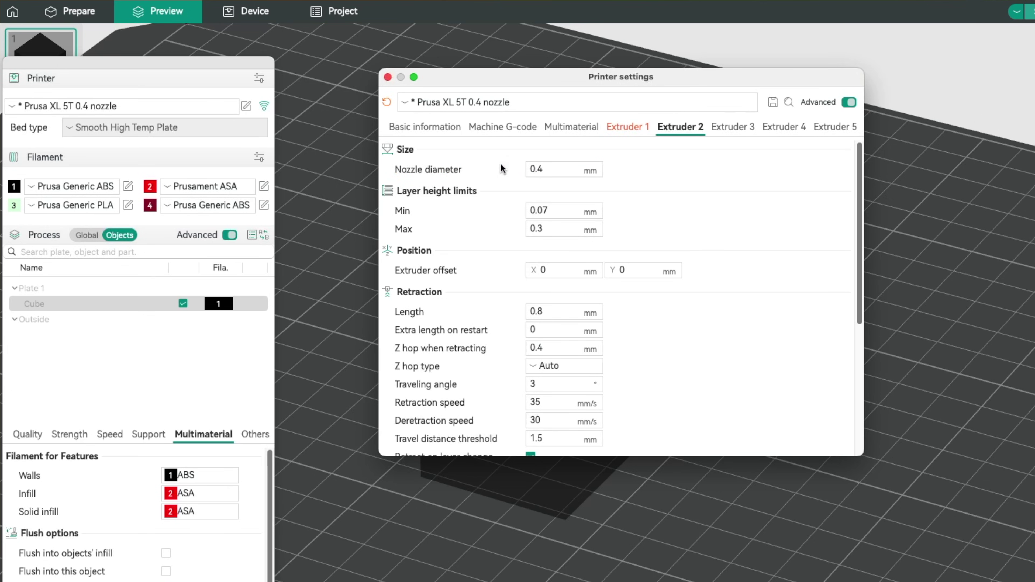
pyautogui.click(388, 77)
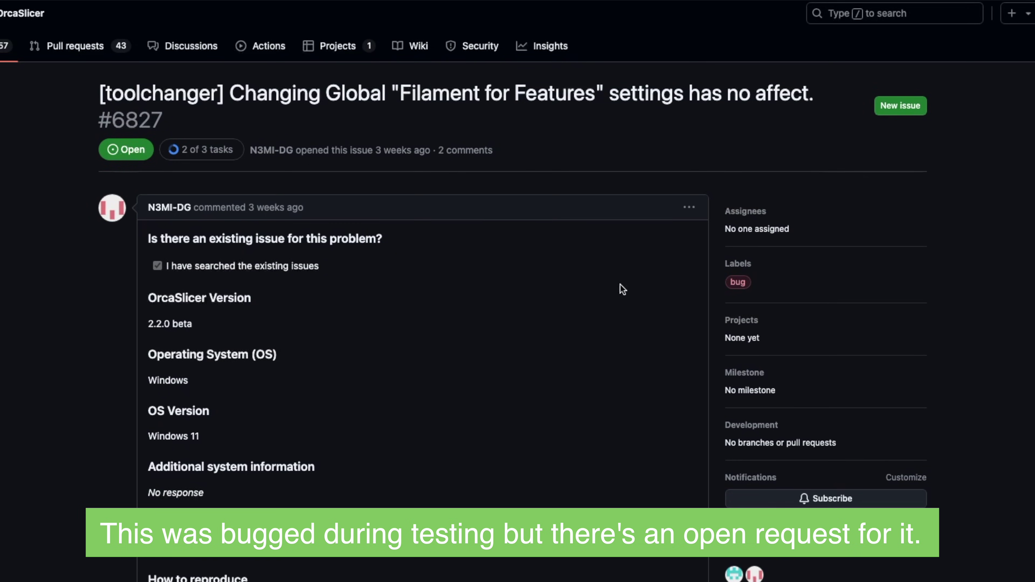
pyautogui.scroll(-2, 622, 284)
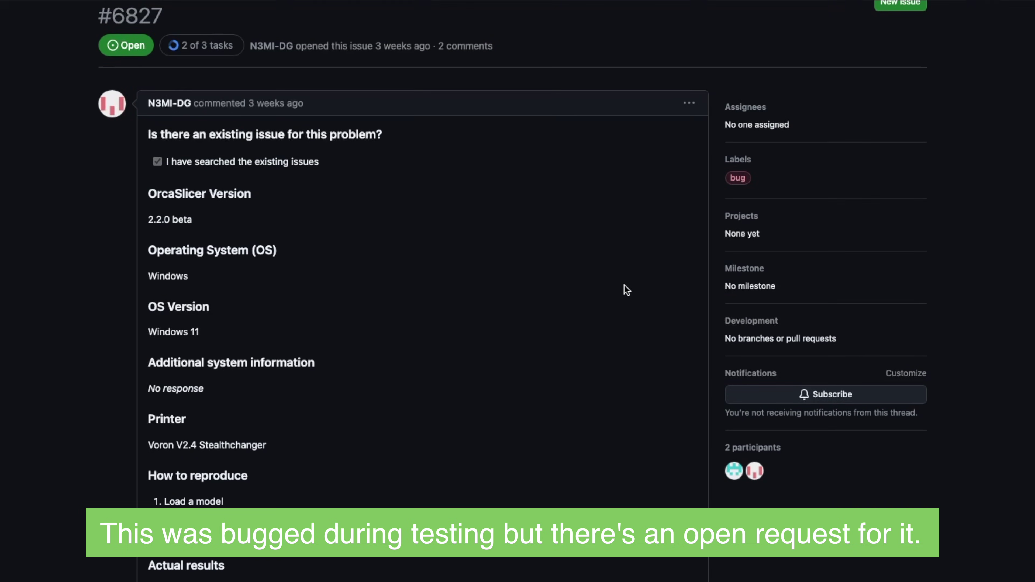
pyautogui.scroll(-8, 626, 291)
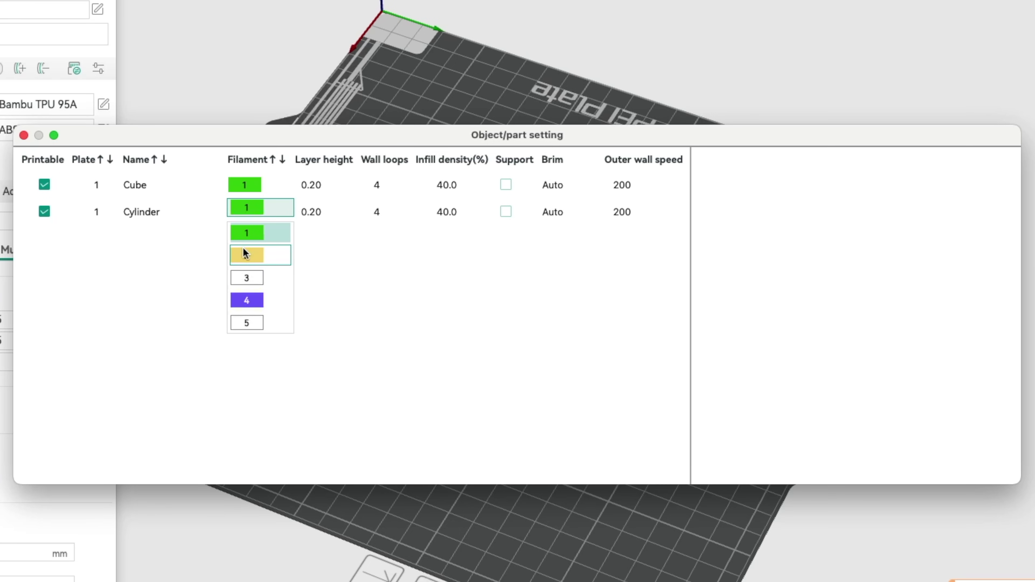
# Assign filament 2 (yellow) to the Cylinder in the object and part settings.
pyautogui.click(246, 254)
pyautogui.click(24, 134)
pyautogui.scroll(5, 481, 307)
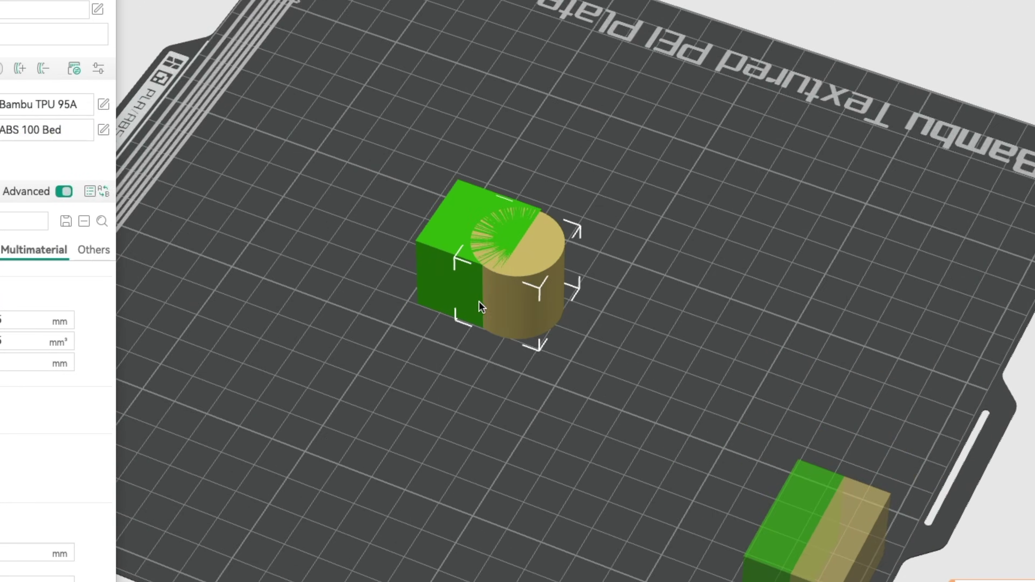
pyautogui.moveTo(481, 307); pyautogui.dragTo(358, 298)
pyautogui.scroll(3, 413, 233)
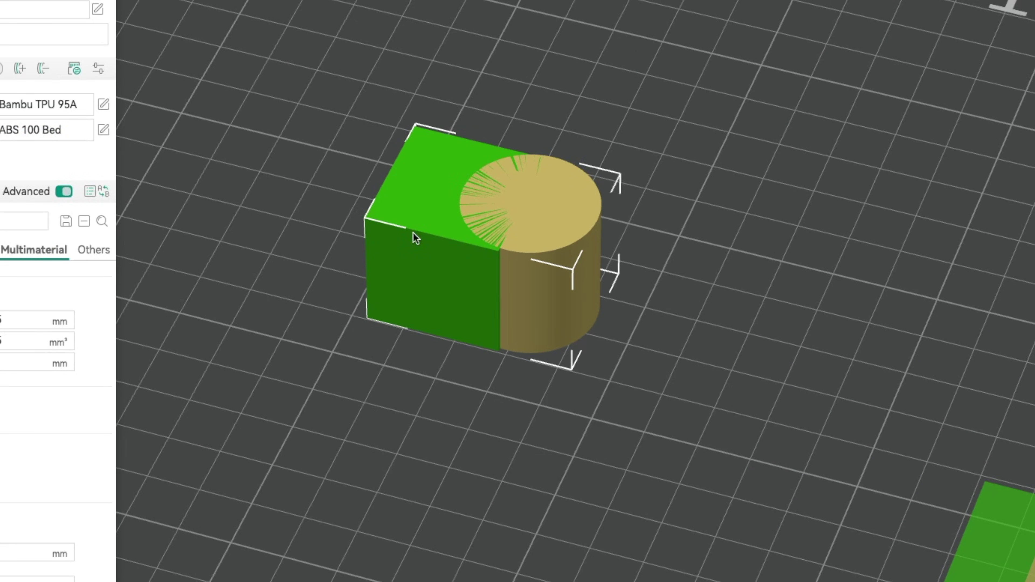
# Assemble the cube and cylinder into one object and enable beam interlocking.
pyautogui.rightClick(417, 196)
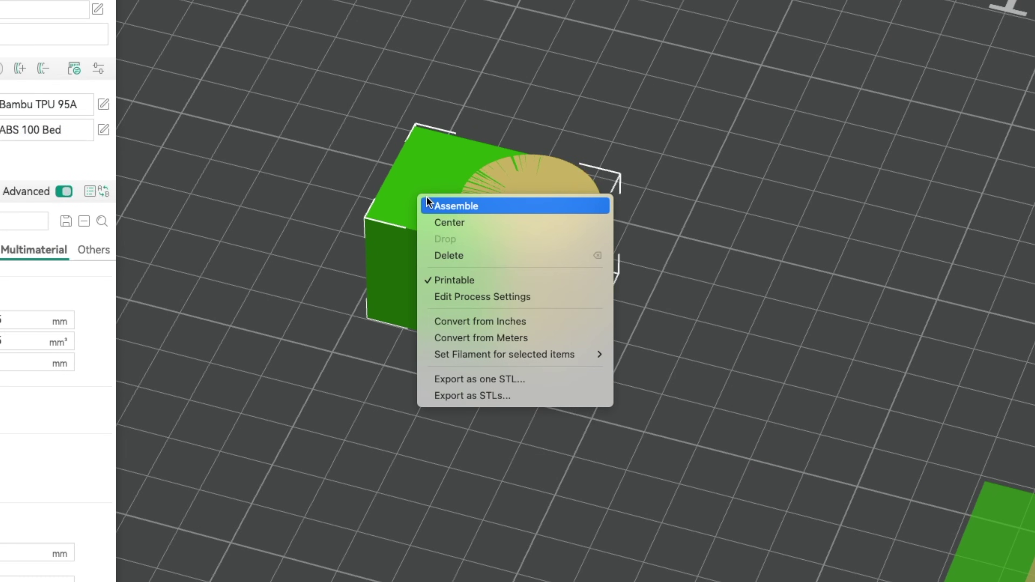
pyautogui.click(449, 206)
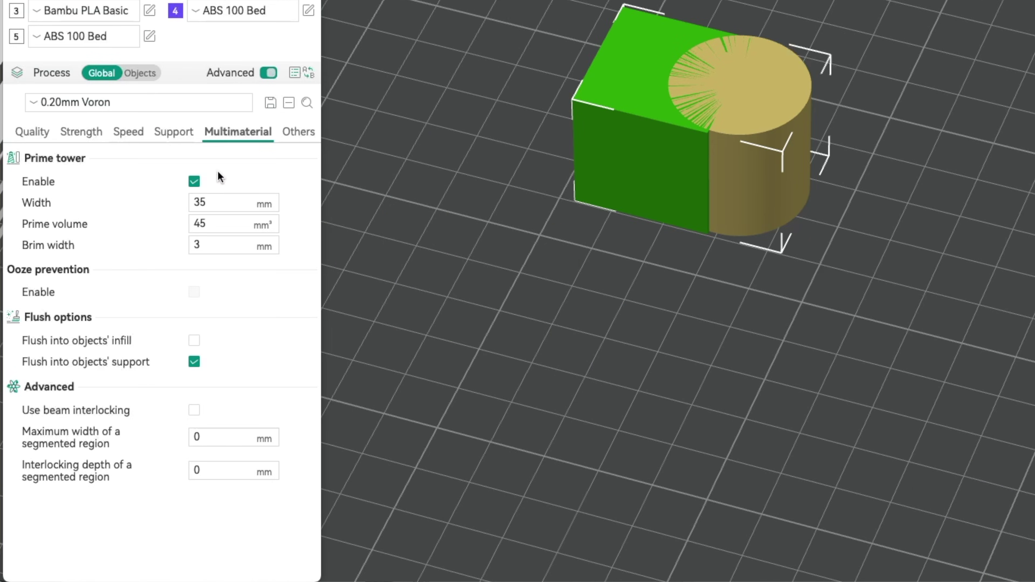
pyautogui.click(194, 410)
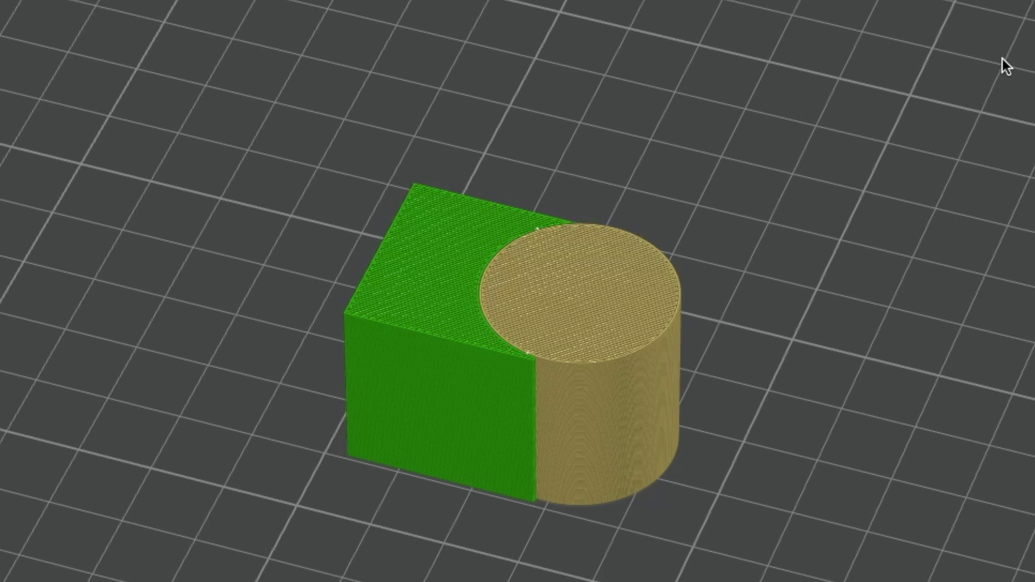
# Step down through the sliced cube-and-cylinder layers in Preview to inspect the interlocking.
pyautogui.scroll(5, 635, 173)
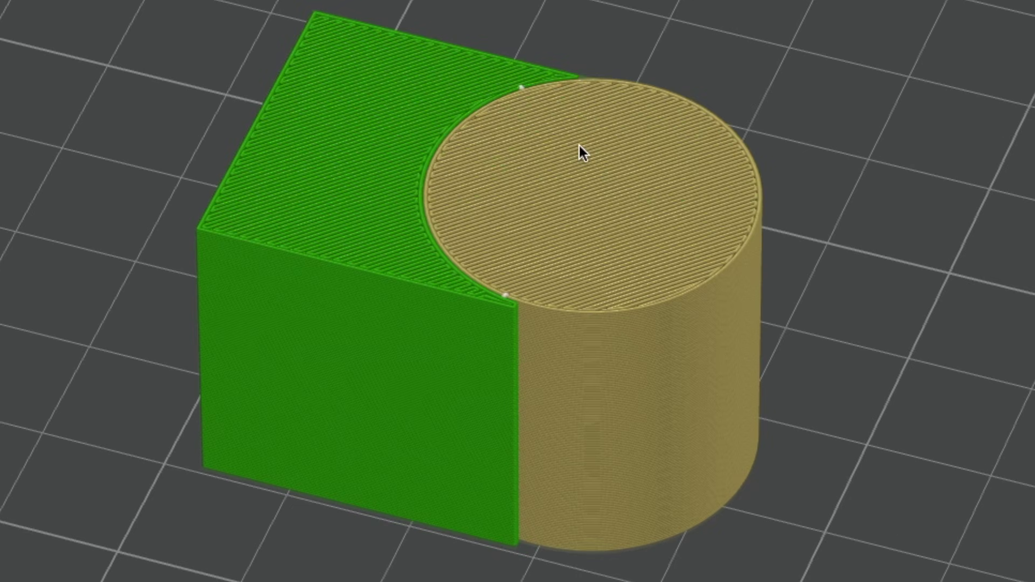
pyautogui.press('Down')
pyautogui.press('Down')
pyautogui.press('Down')
pyautogui.press('Down')
pyautogui.press('Down')
pyautogui.press('Down')
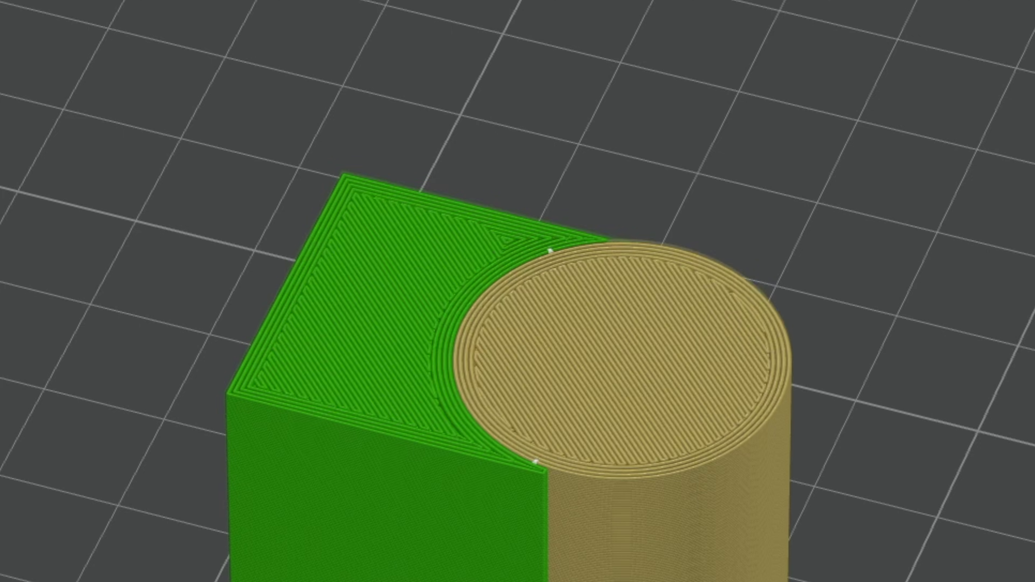
pyautogui.press('Down')
pyautogui.press('Down')
pyautogui.press('Down')
pyautogui.press('Down')
pyautogui.press('Down')
pyautogui.press('Down')
pyautogui.press('Down')
pyautogui.press('Down')
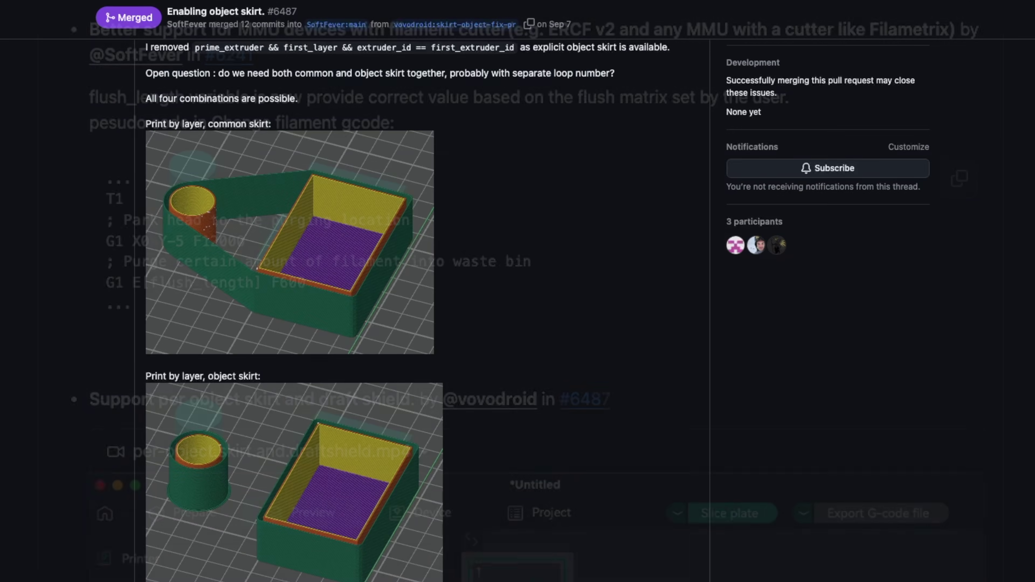
pyautogui.scroll(-5, 466, 309)
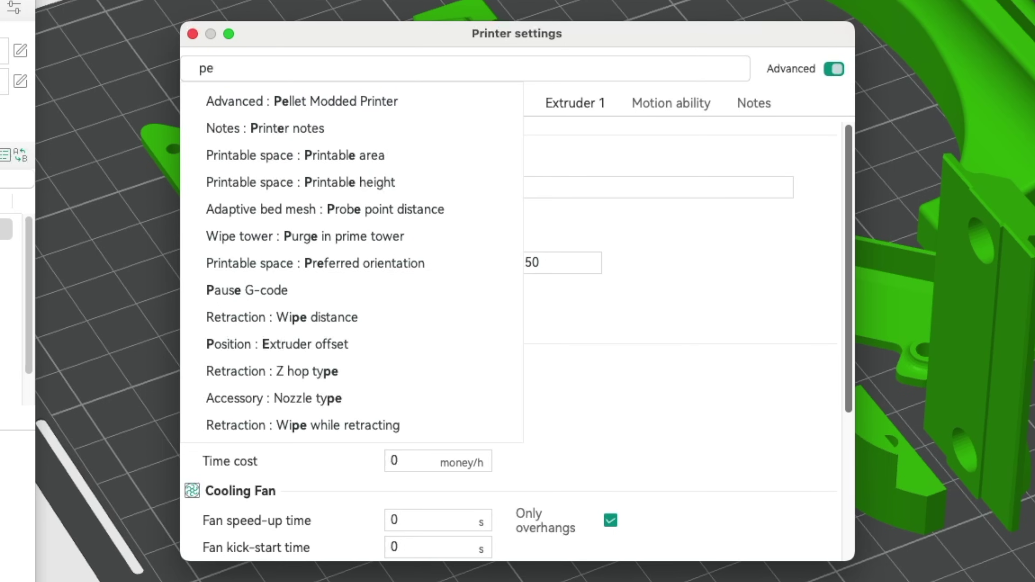
# Finish the 'pell' search in the printer settings, then dismiss the search.
pyautogui.write('ll')
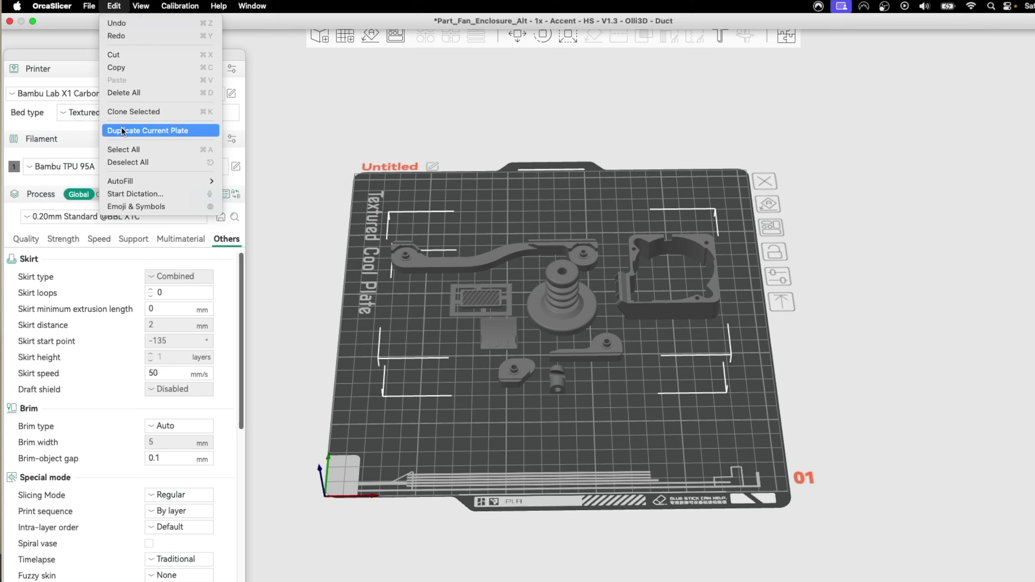
pyautogui.press('Escape')
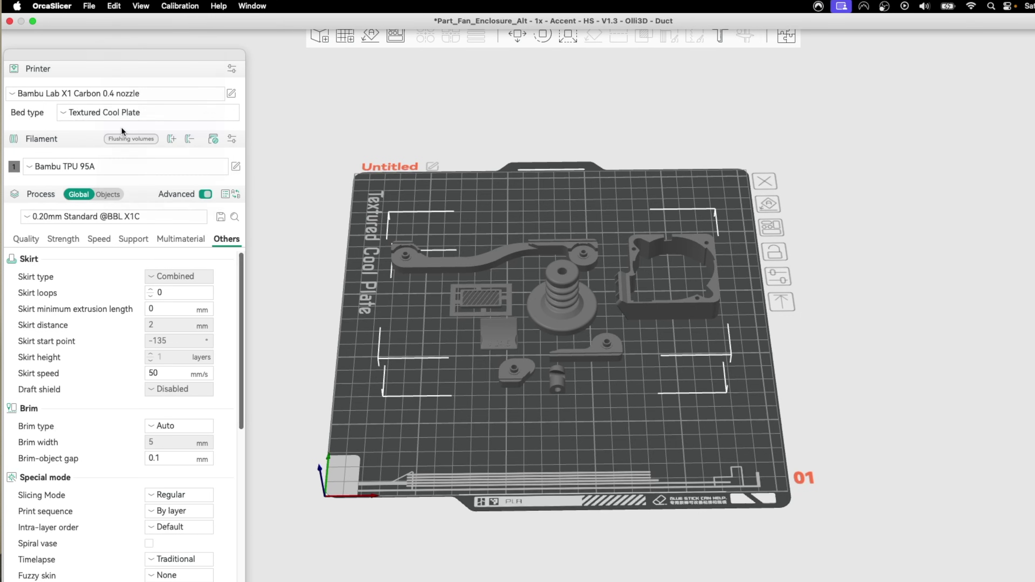
pyautogui.scroll(-3, 751, 208)
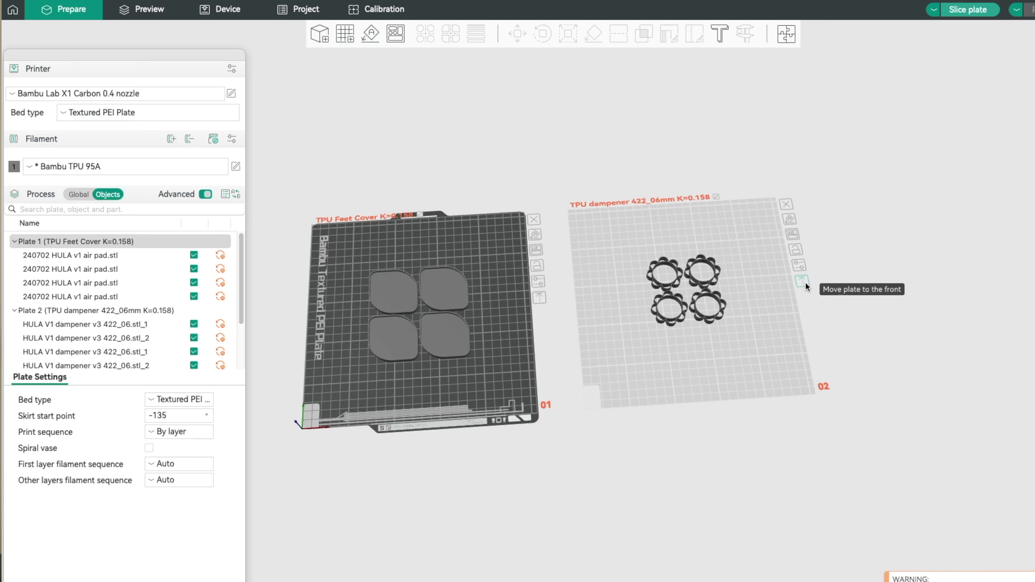
# Move the dampener plate to the front and back, then set bed type to Textured Cool Plate.
pyautogui.click(801, 280)
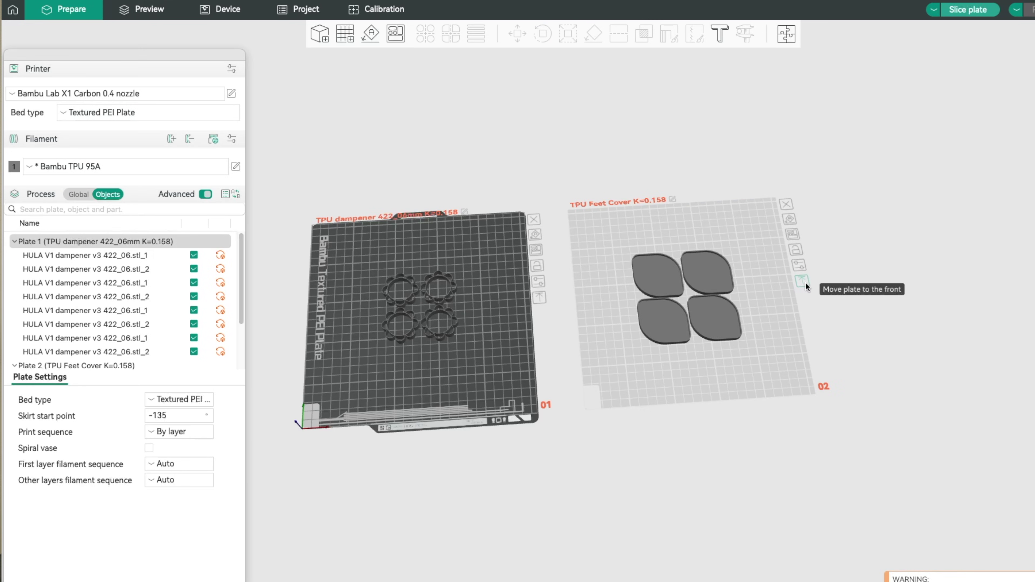
pyautogui.click(805, 282)
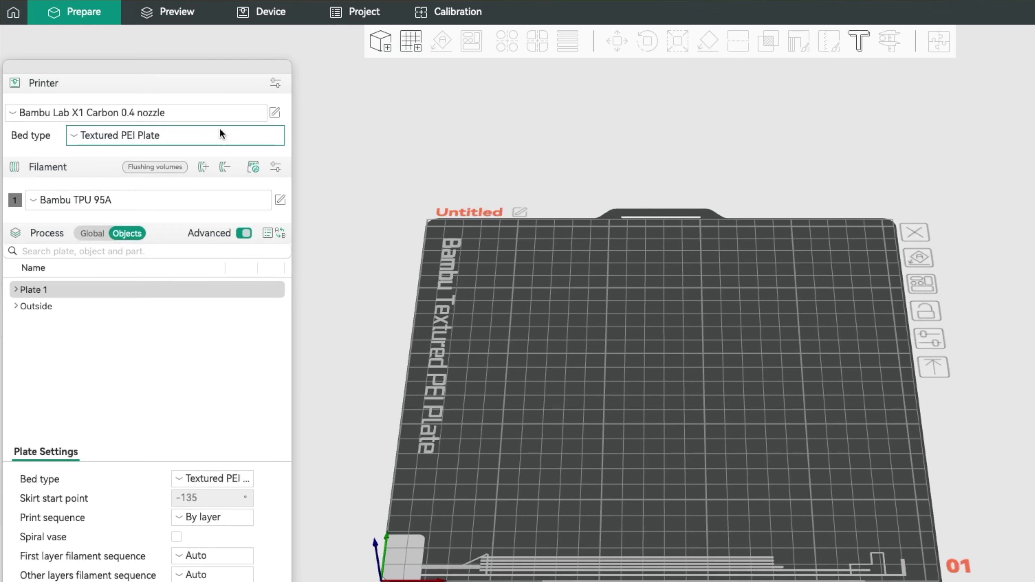
pyautogui.click(220, 128)
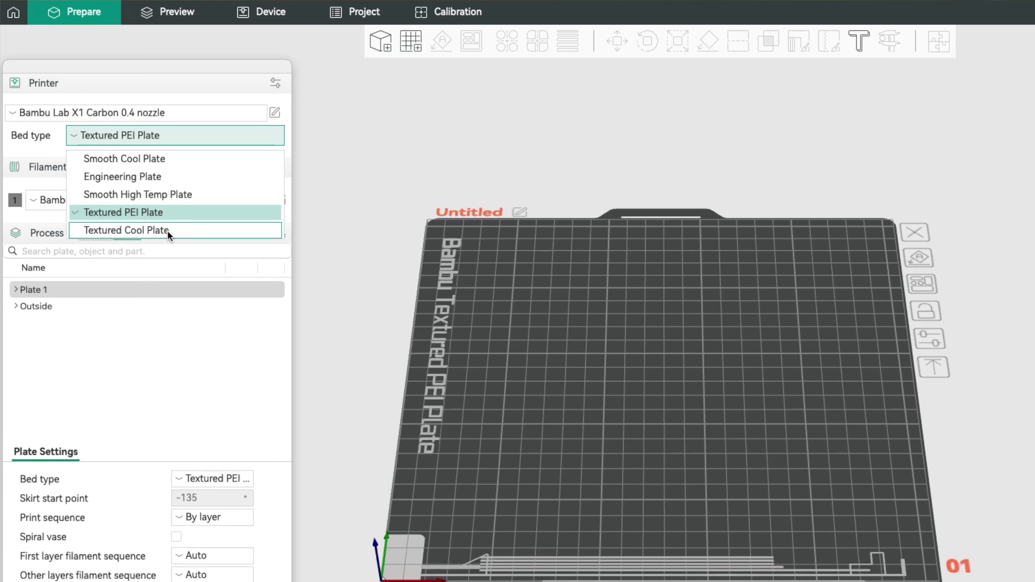
pyautogui.click(191, 229)
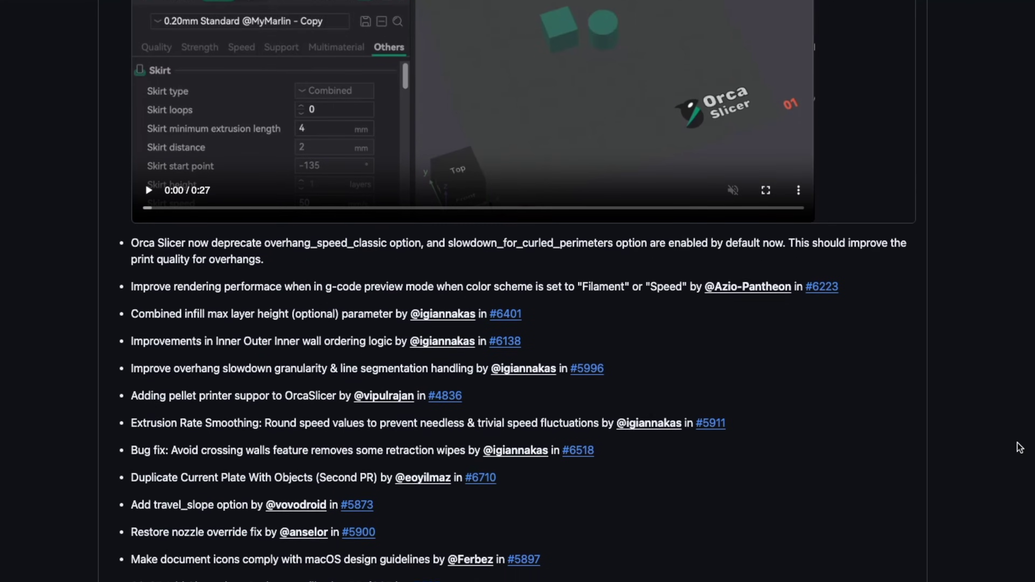
pyautogui.scroll(-10, 1019, 447)
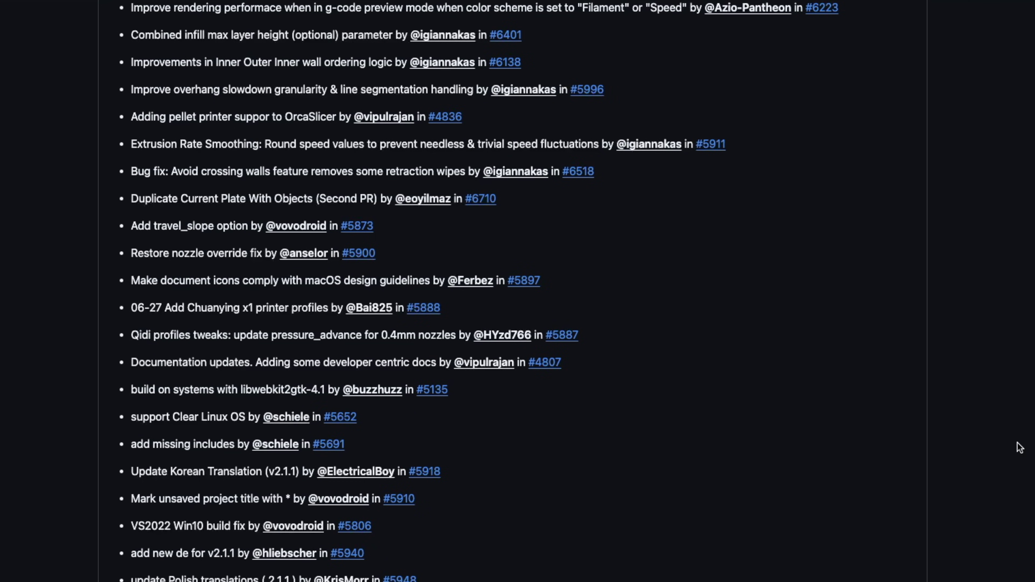
pyautogui.scroll(-6, 1019, 447)
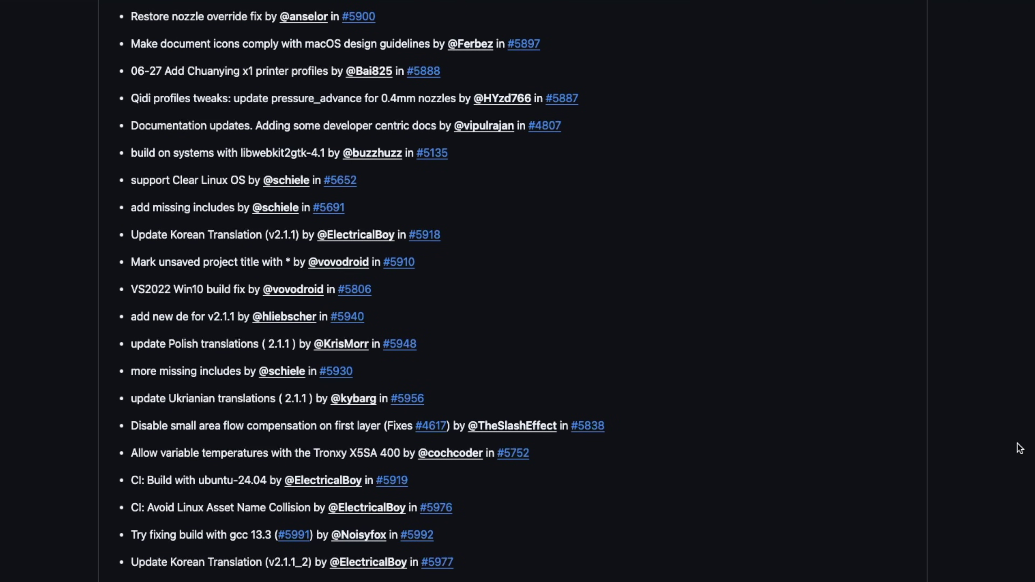
pyautogui.scroll(-3, 1019, 447)
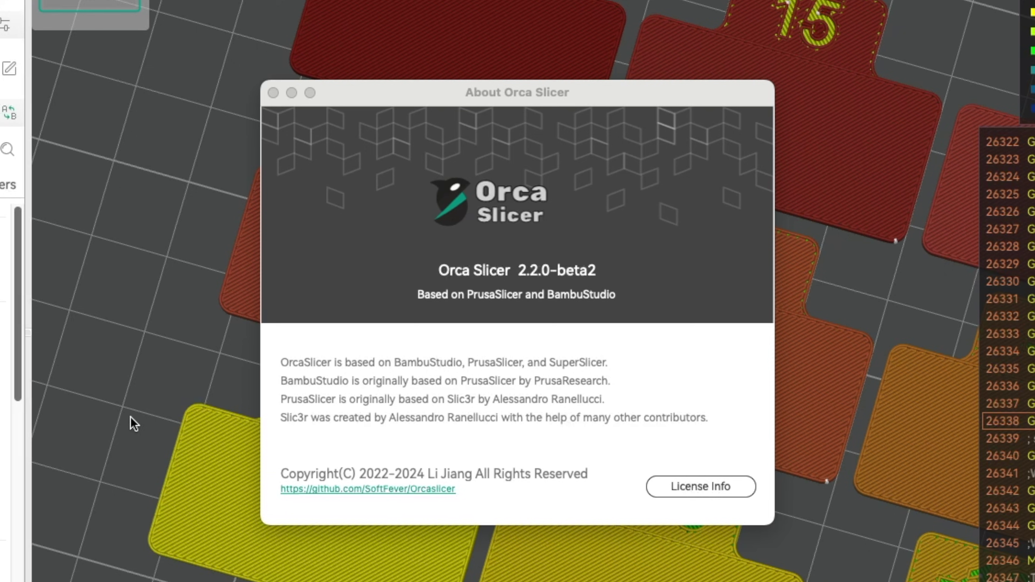
pyautogui.click(427, 404)
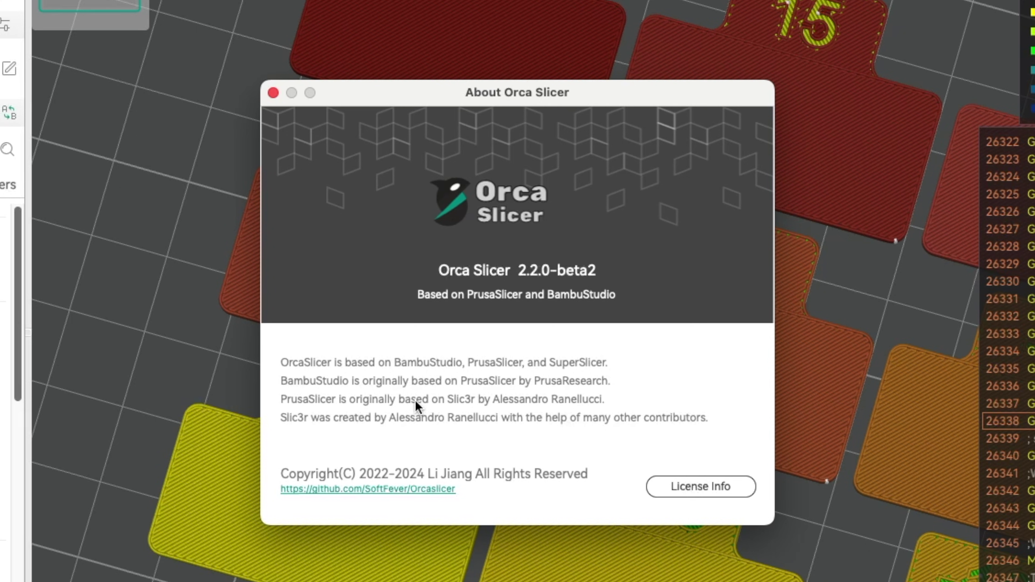